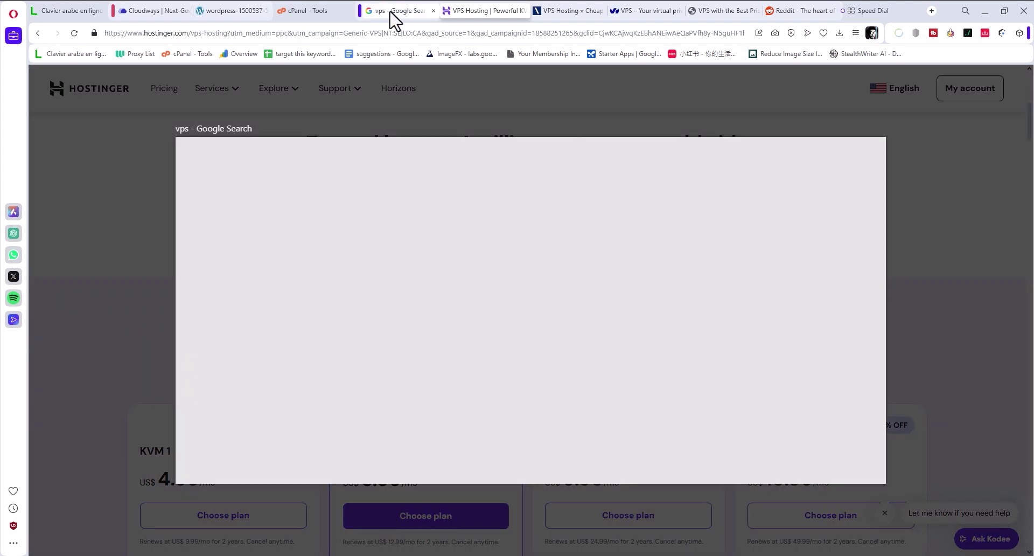
Examine the customer ratings and VPS hosting plans on the Hostinger page.
left_click(396, 11)
left_click(466, 12)
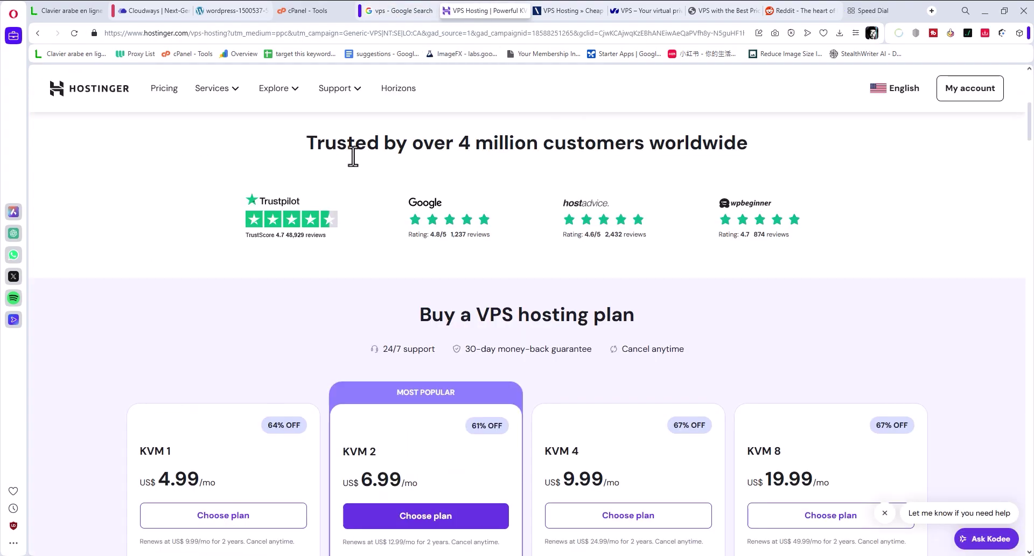
scroll(350, 153, "down", 3)
scroll(356, 162, "up", 1)
scroll(358, 188, "up", 3)
scroll(356, 209, "down", 2)
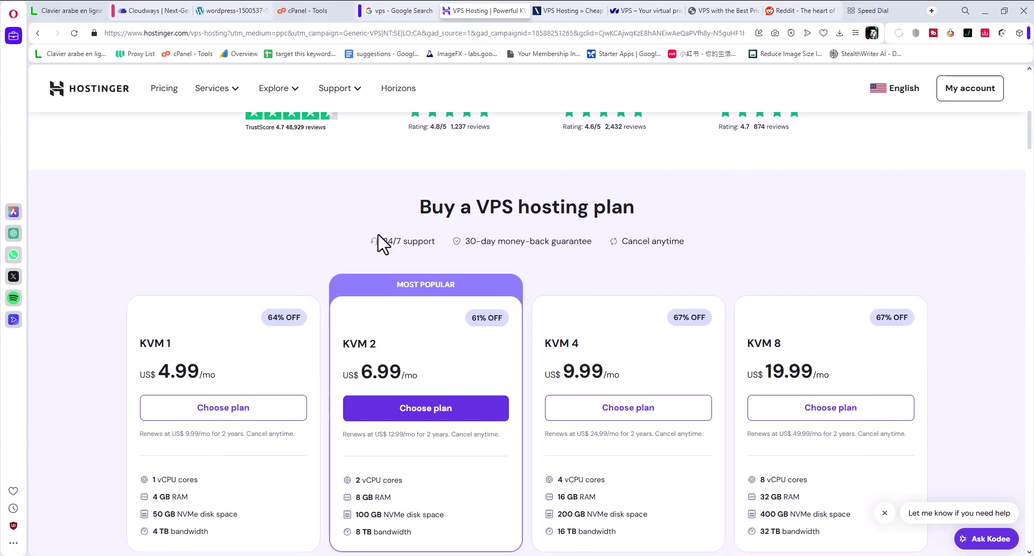
scroll(382, 242, "down", 4)
scroll(434, 297, "up", 7)
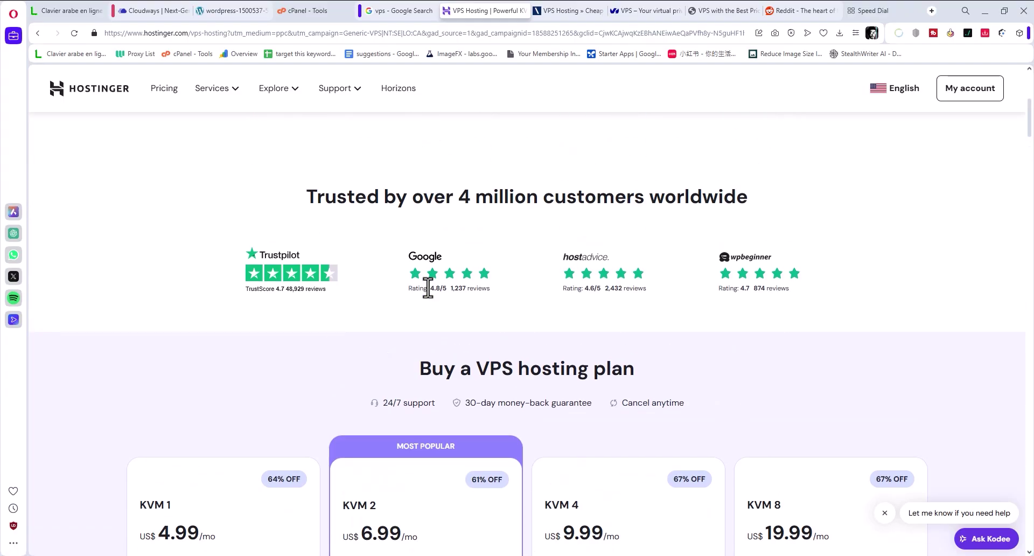
View the competing VPS offers on the other open provider pages, including OVHcloud's.
left_click(552, 11)
scroll(534, 290, "up", 1)
scroll(536, 297, "up", 6)
left_click(663, 9)
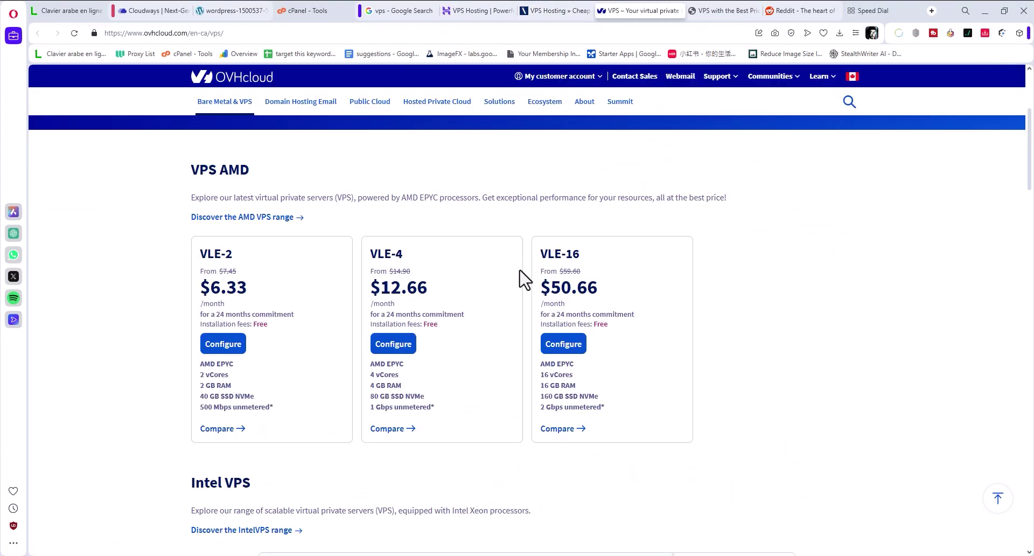
Return to Hostinger's VPS plans and examine the KVM 2 plan's monthly price, specifications and the features included in every plan.
left_click(481, 11)
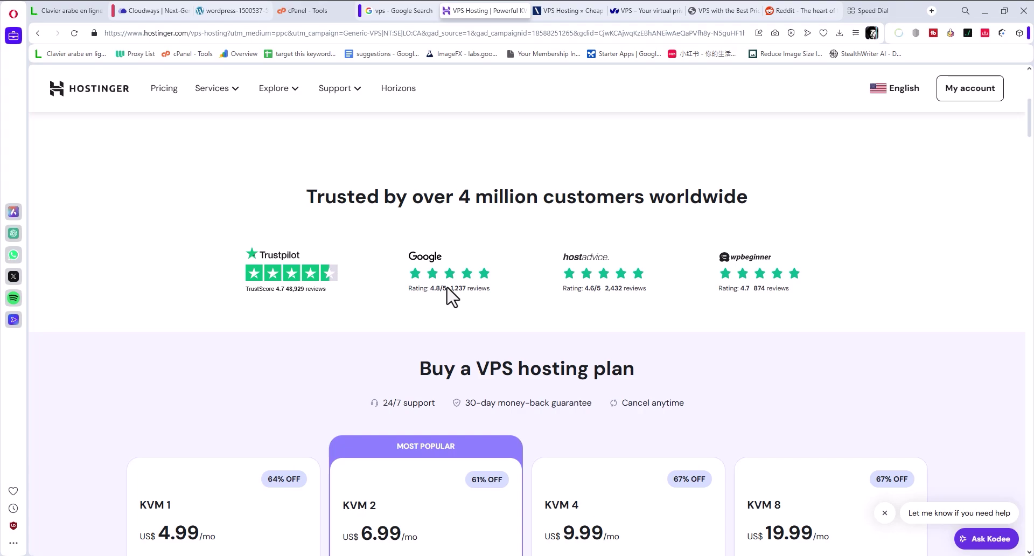
scroll(450, 299, "down", 5)
left_click_drag(402, 262, 361, 259)
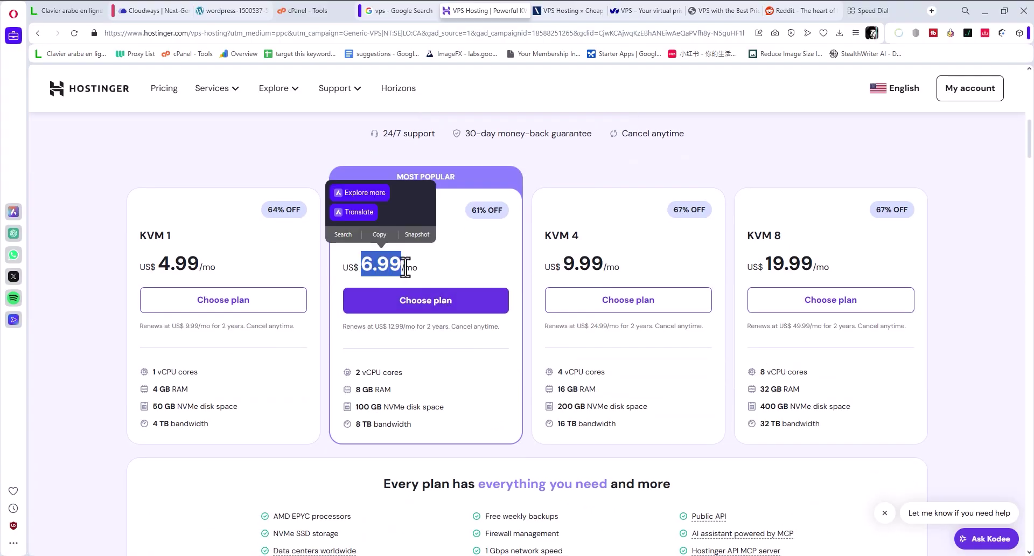
left_click(529, 190)
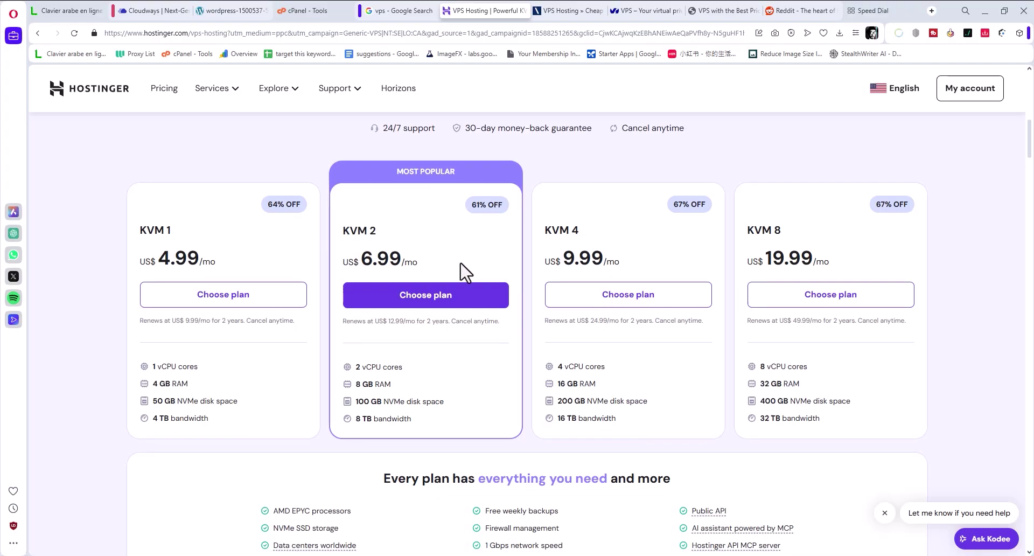
scroll(466, 269, "down", 4)
scroll(464, 275, "up", 3)
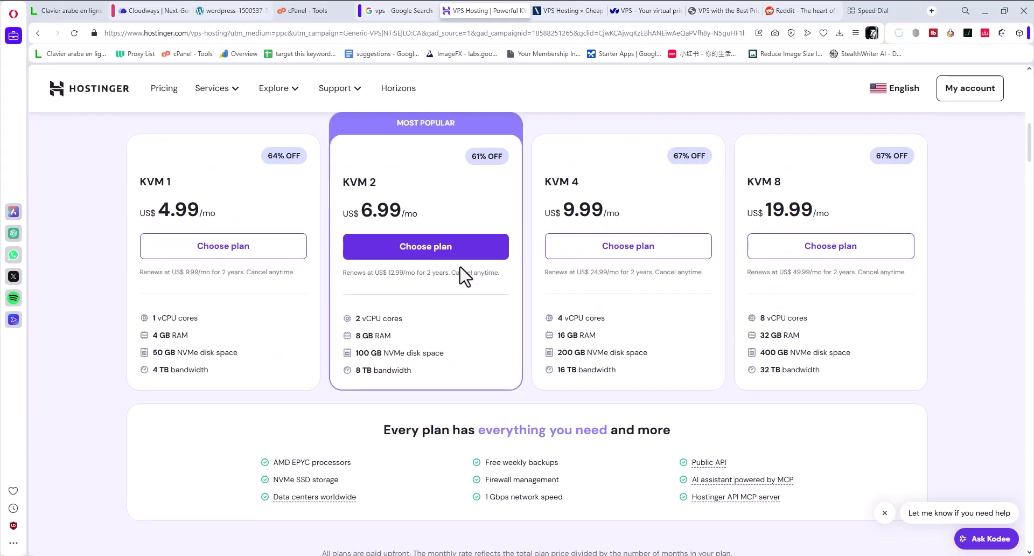
scroll(461, 264, "down", 4)
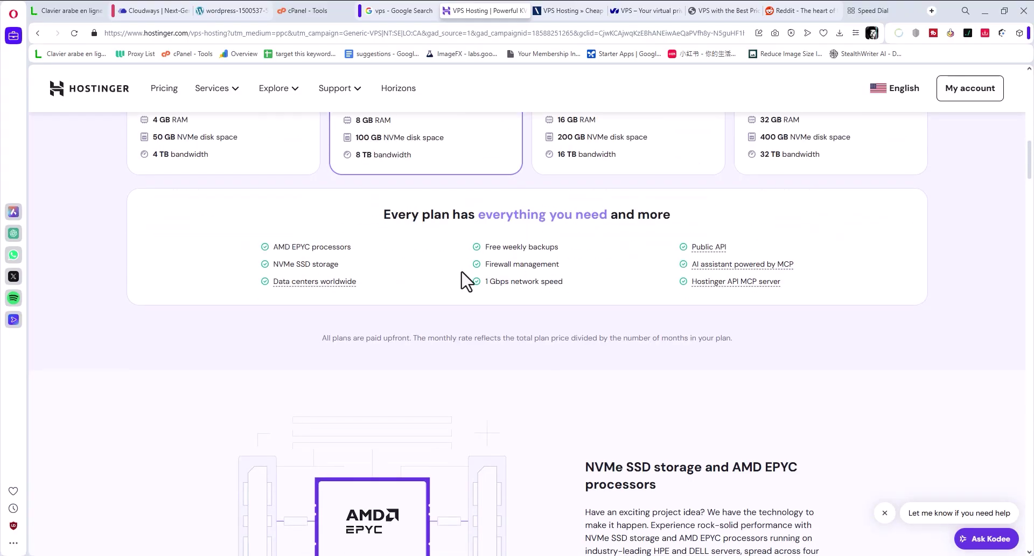
scroll(467, 283, "up", 4)
left_click_drag(401, 211, 356, 216)
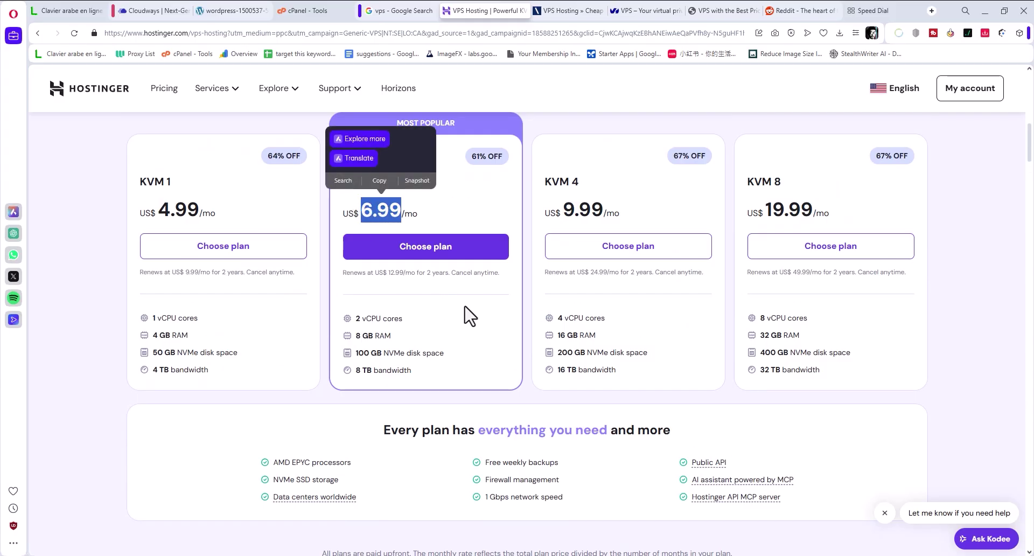
scroll(467, 315, "down", 4)
scroll(468, 315, "up", 3)
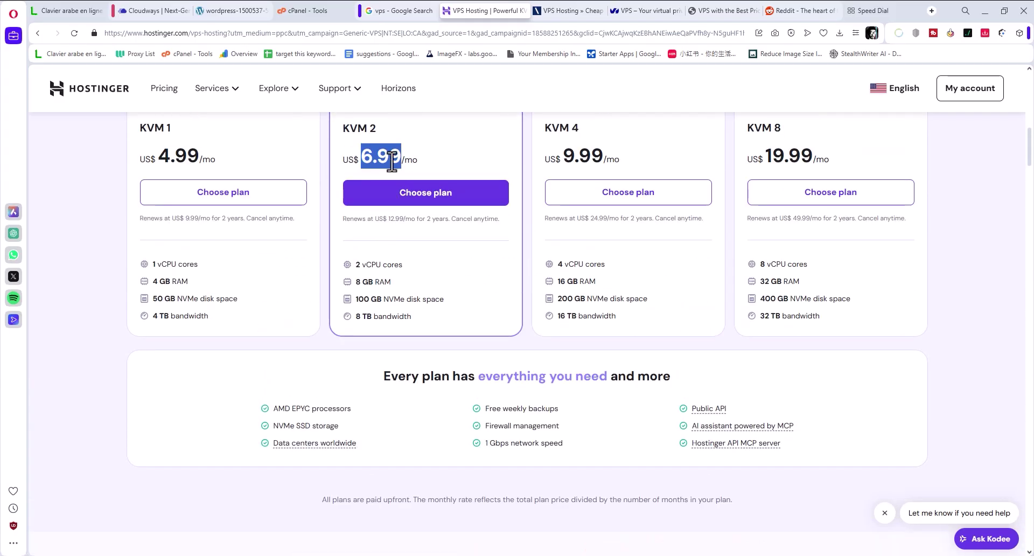
left_click_drag(402, 157, 377, 157)
left_click(452, 285)
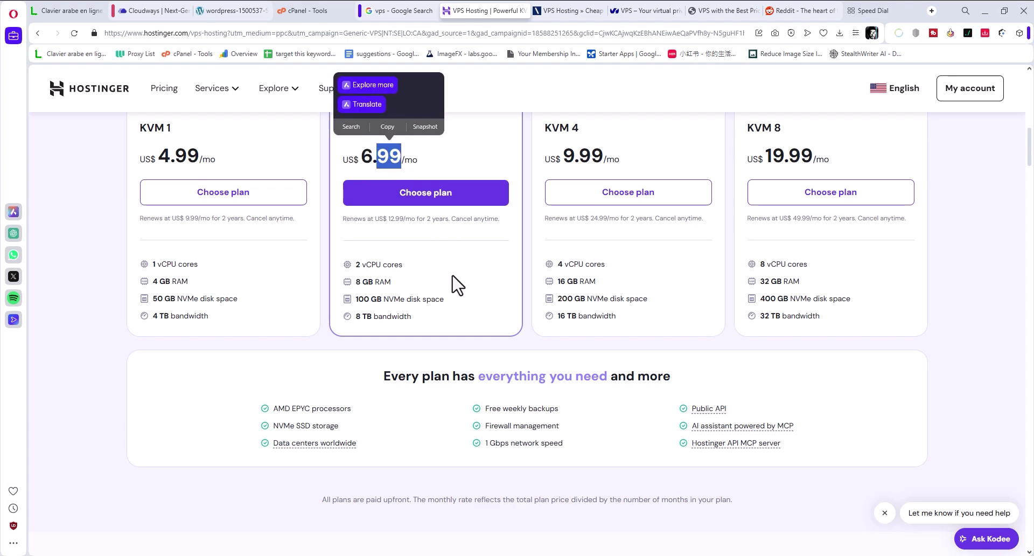
scroll(452, 286, "down", 4)
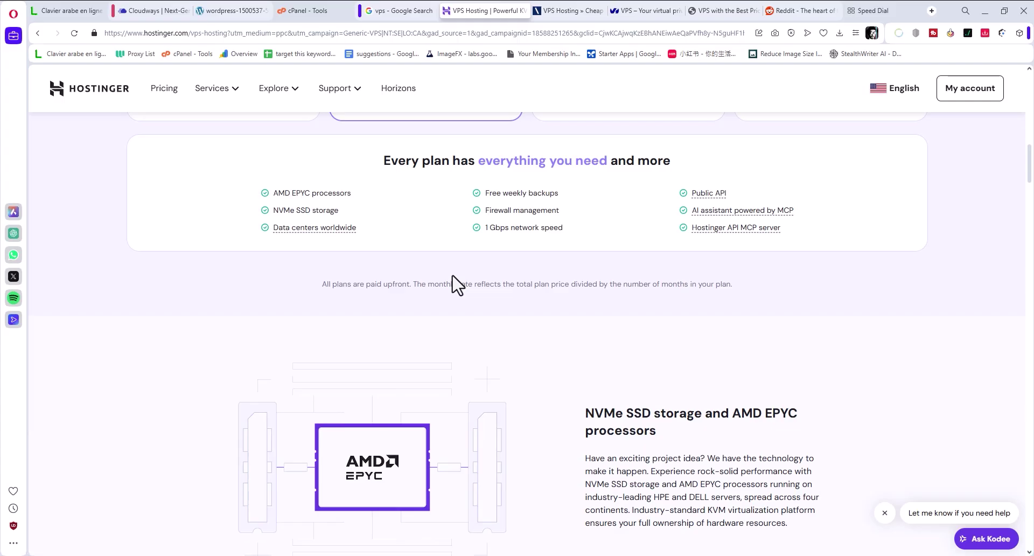
scroll(457, 284, "up", 5)
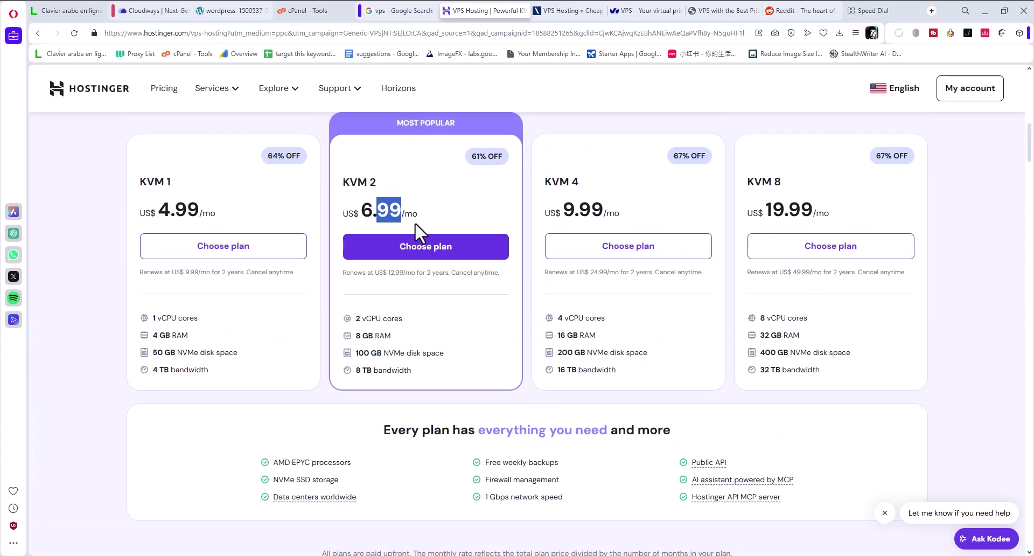
left_click(415, 218)
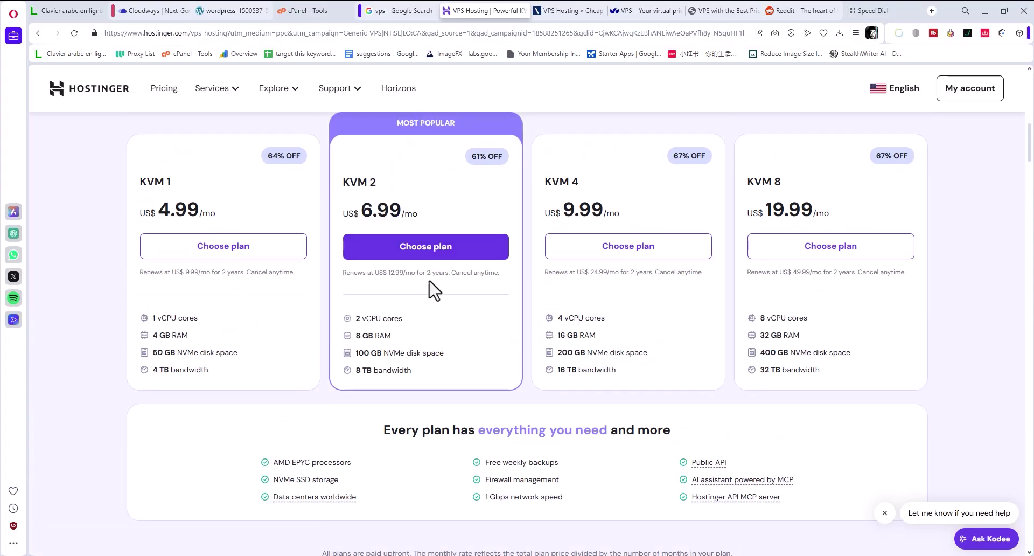
Switch to the Cloudways server creation page and compare the Vultr, Linode, AWS and Google Cloud server options.
left_click(164, 15)
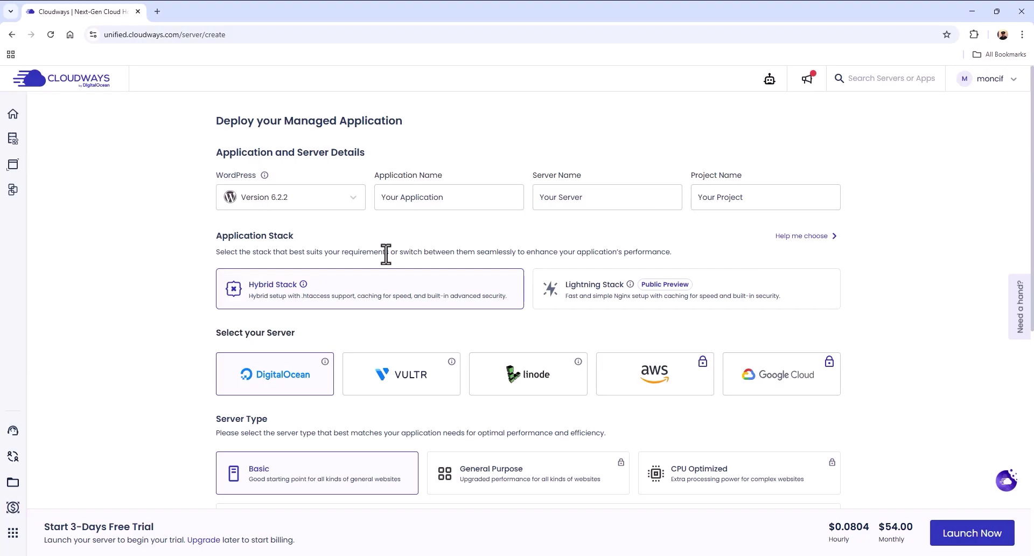
scroll(381, 272, "down", 1)
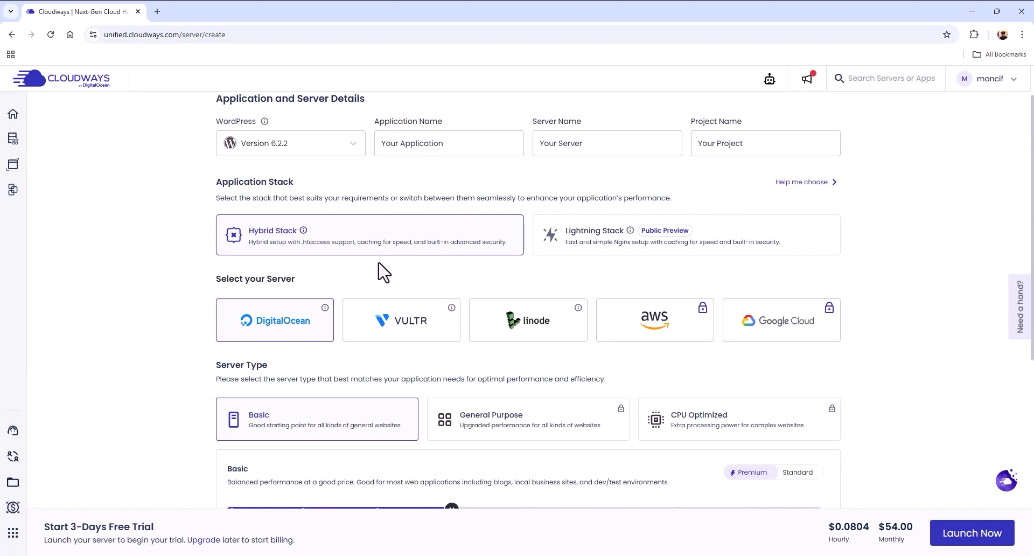
scroll(380, 272, "up", 1)
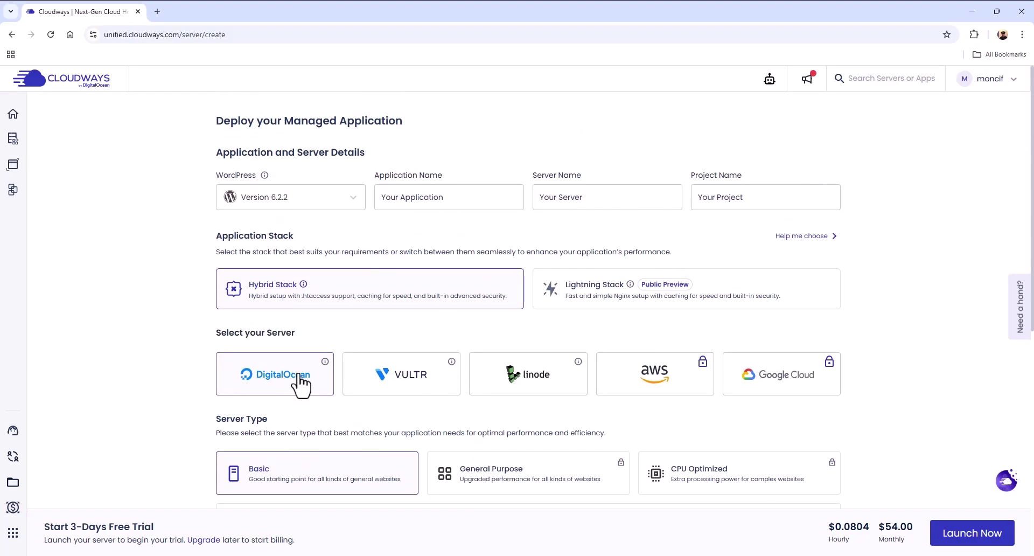
left_click(396, 387)
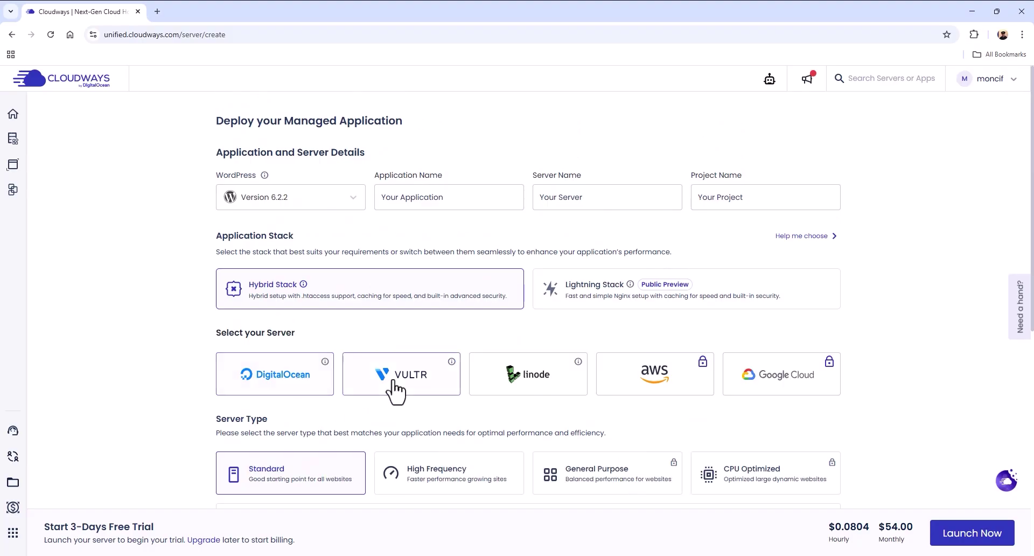
left_click(525, 379)
left_click(614, 387)
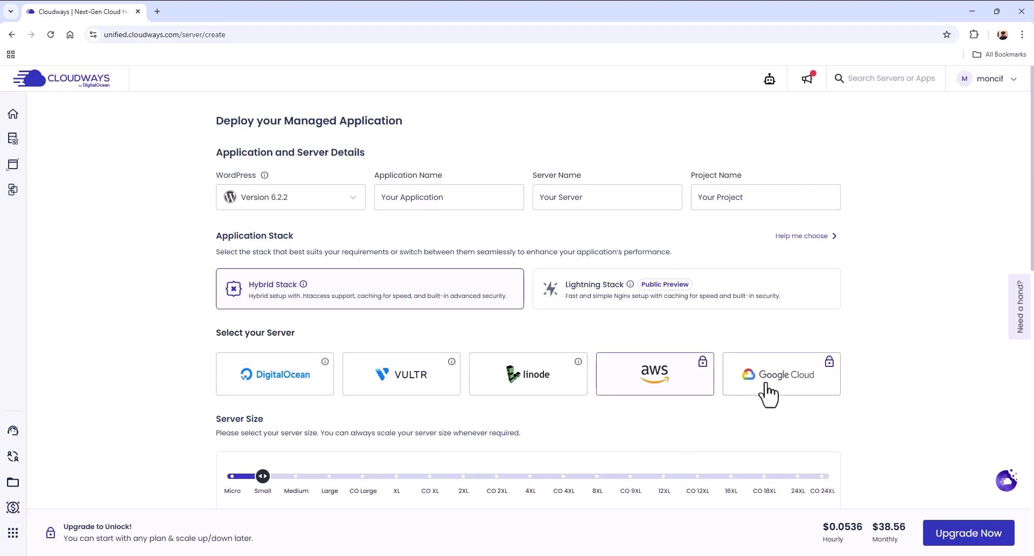
left_click(787, 392)
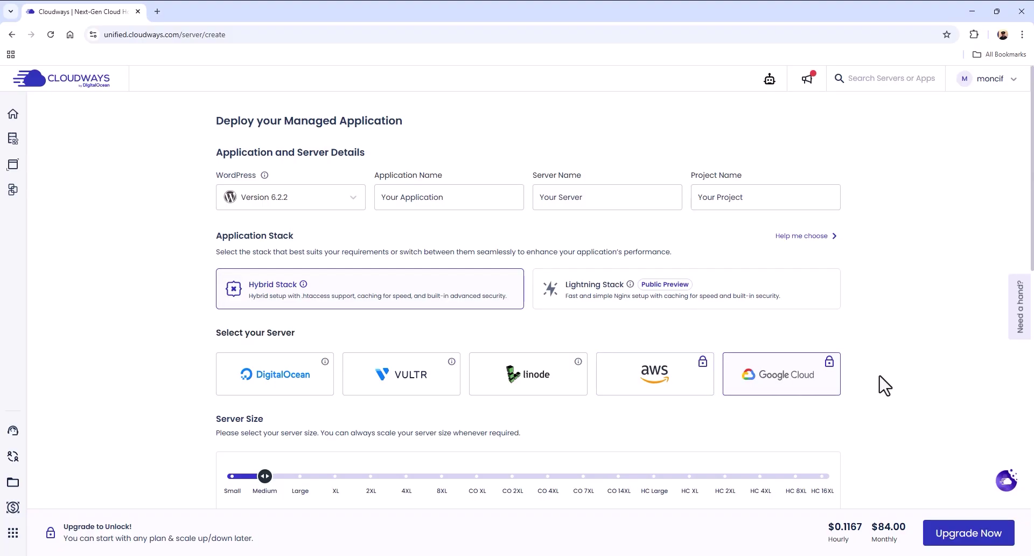
Select AWS as the server provider again and check its monthly price.
scroll(883, 385, "down", 1)
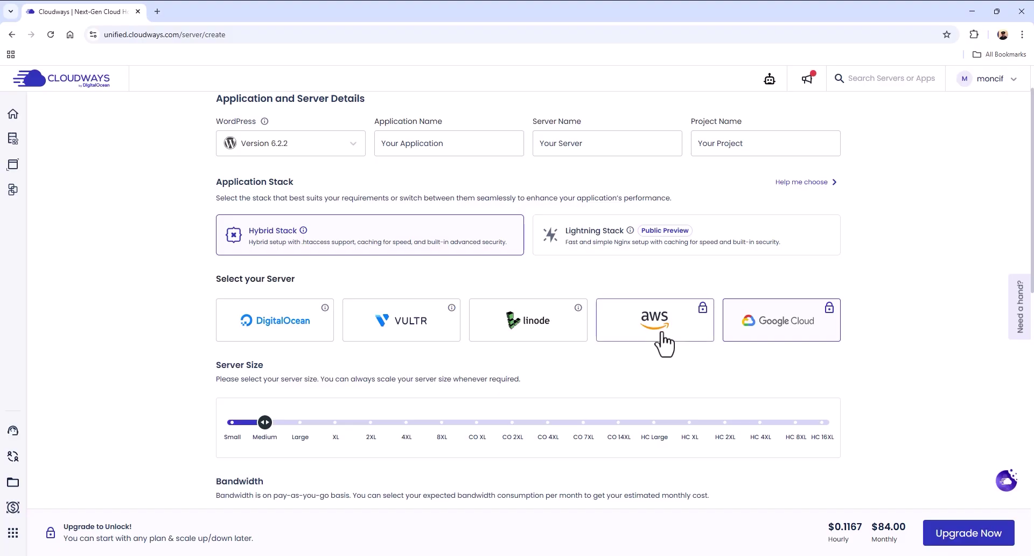
left_click(666, 339)
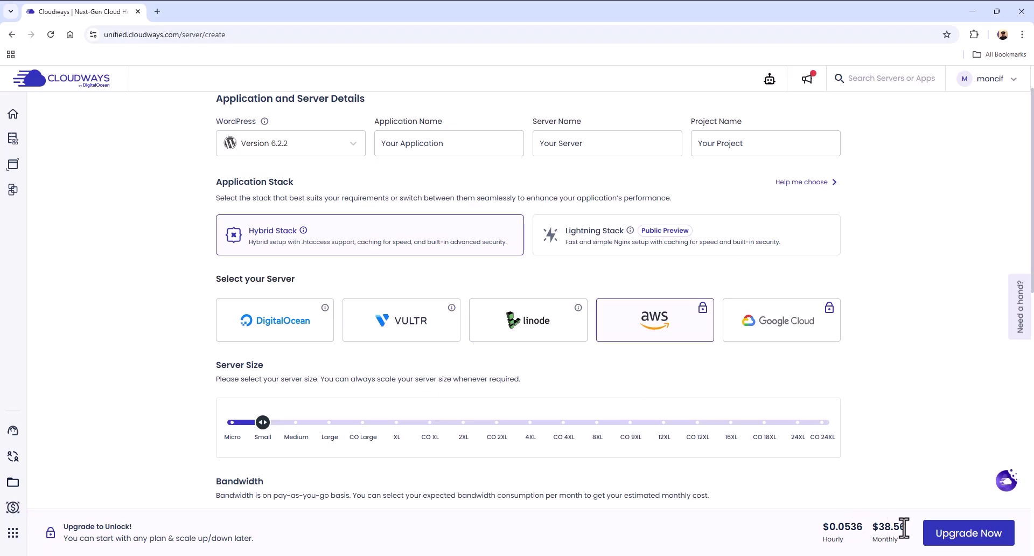
left_click_drag(899, 527, 882, 528)
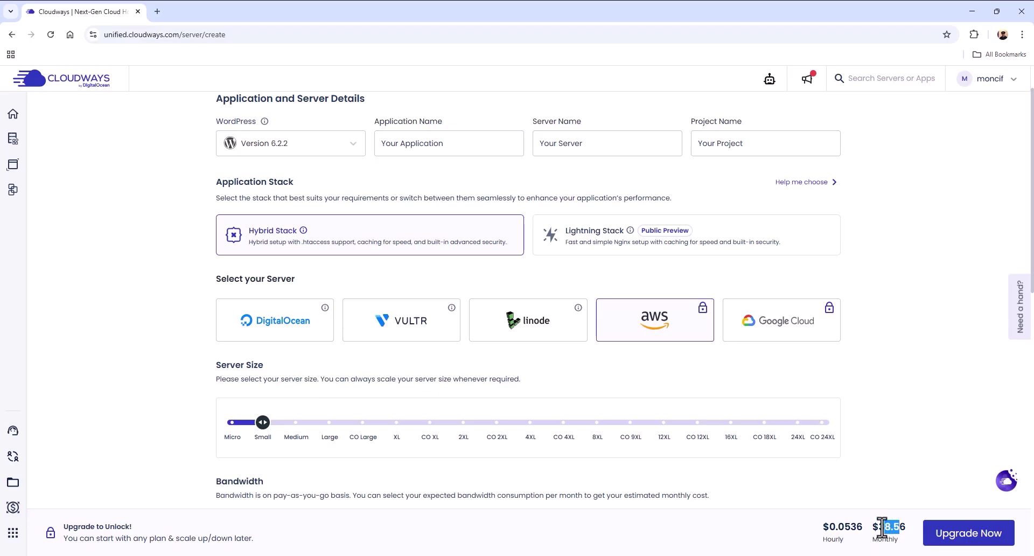
Choose DigitalOcean as the server provider, check its monthly price and pick a server location from the available cities.
left_click(304, 331)
scroll(370, 336, "down", 3)
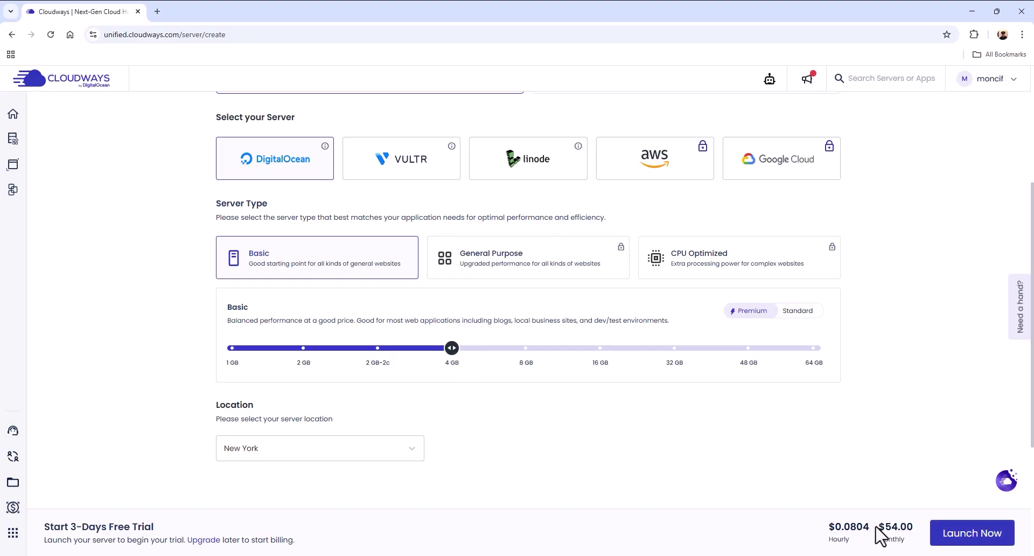
left_click_drag(897, 526, 885, 526)
left_click(412, 448)
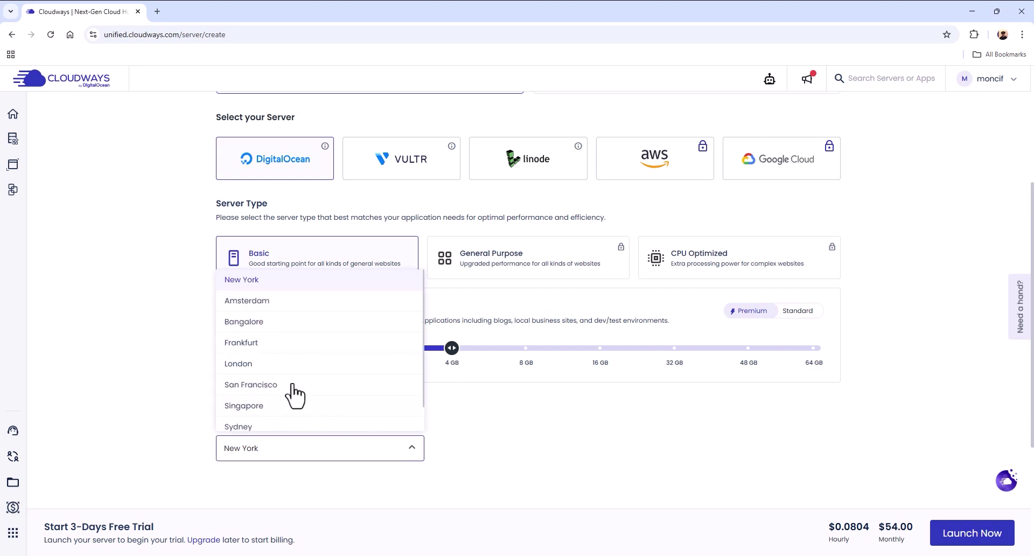
left_click(270, 428)
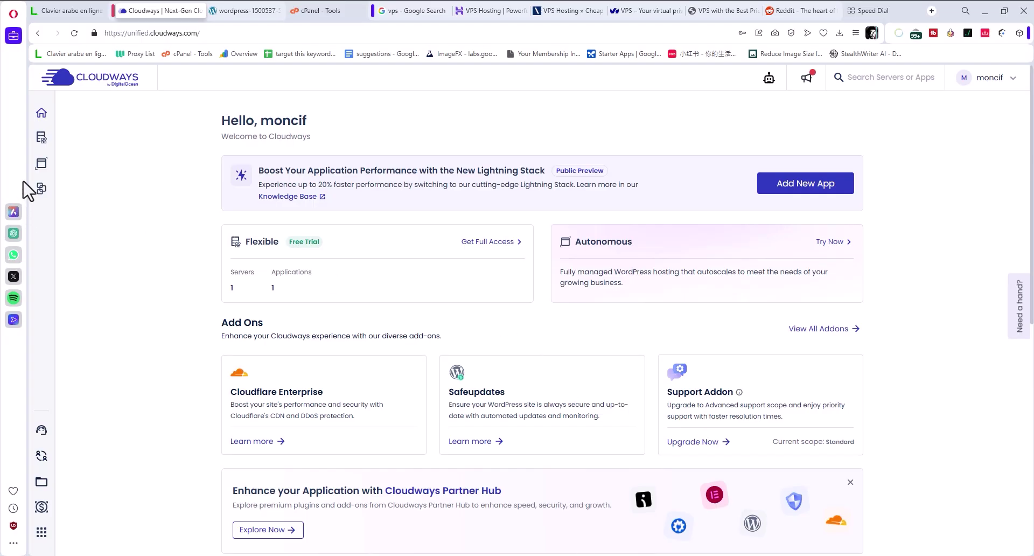
Open the existing server's management page from the list of Cloudways servers.
mouse_move(42, 153)
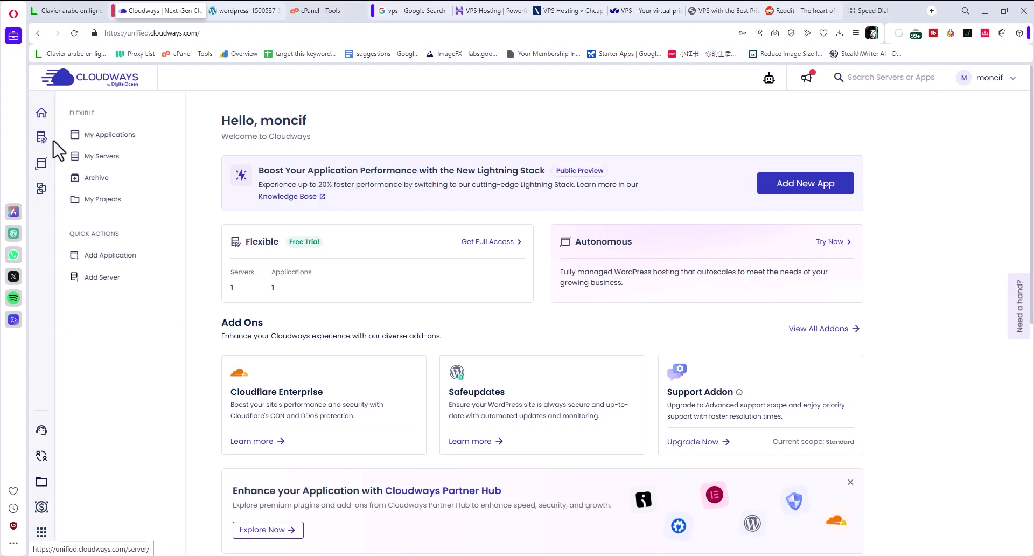
left_click(102, 157)
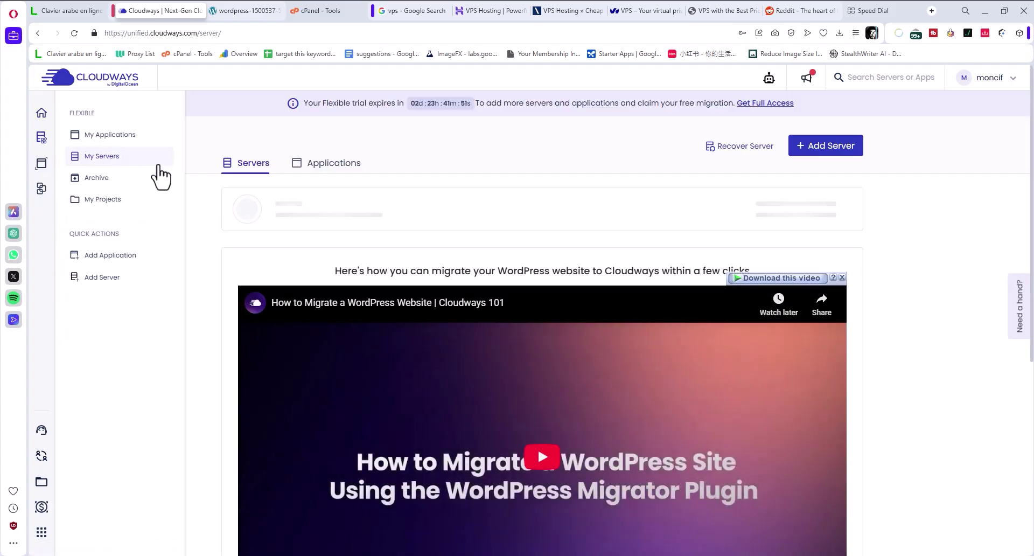
left_click(330, 229)
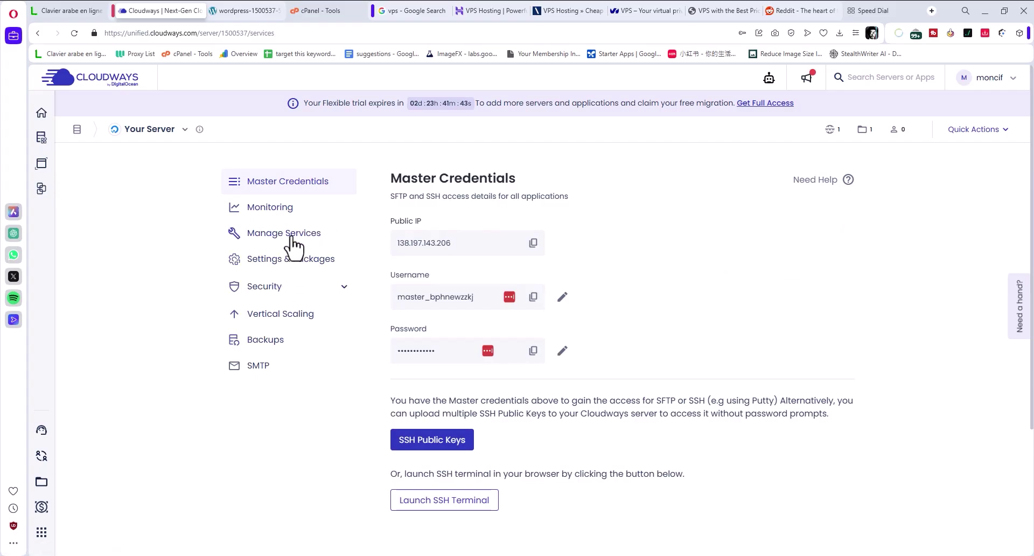
Review the server's management pages, covering Manage Services, the Security options and Master Credentials.
left_click(293, 241)
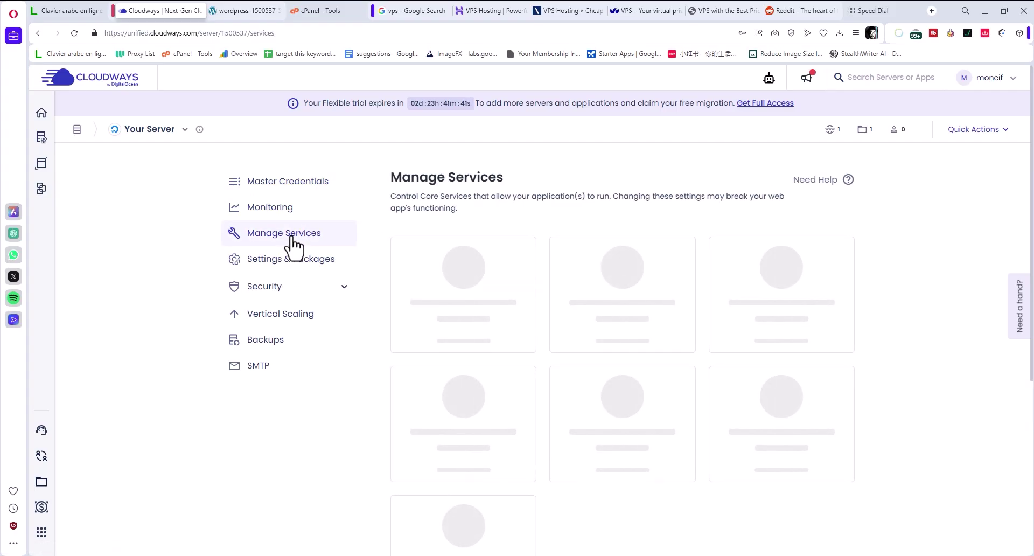
scroll(468, 268, "down", 4)
scroll(620, 272, "up", 4)
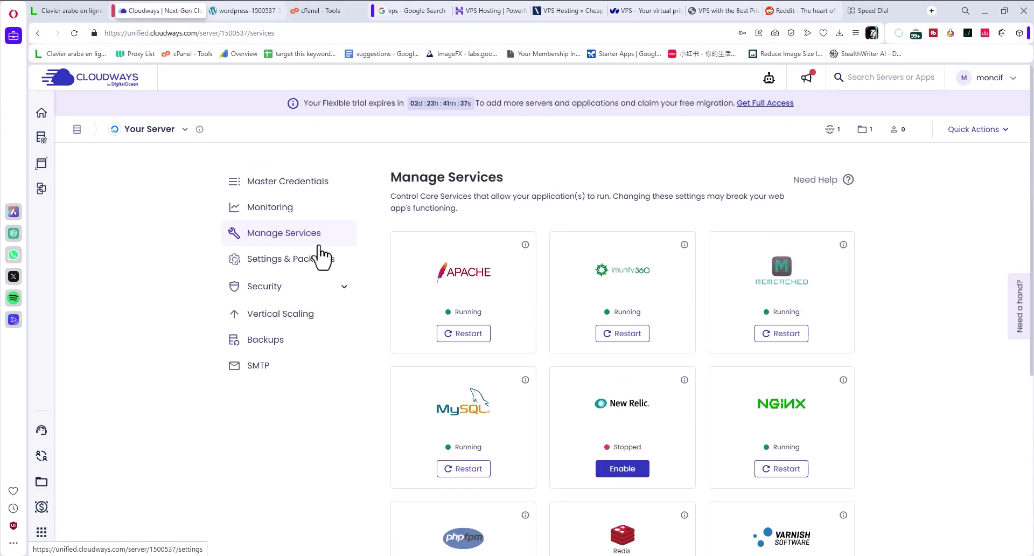
left_click(339, 290)
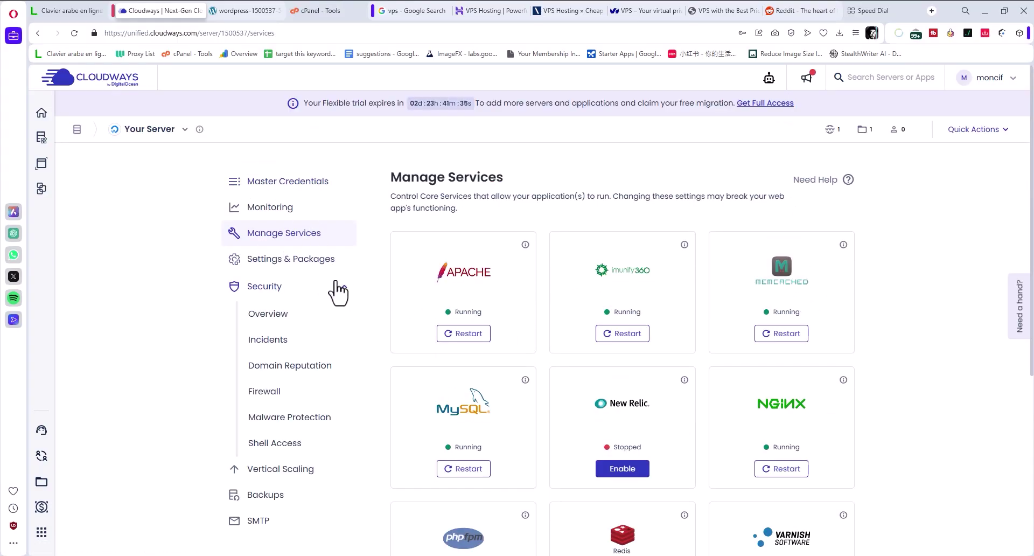
left_click(281, 183)
scroll(295, 370, "down", 3)
scroll(281, 228, "up", 3)
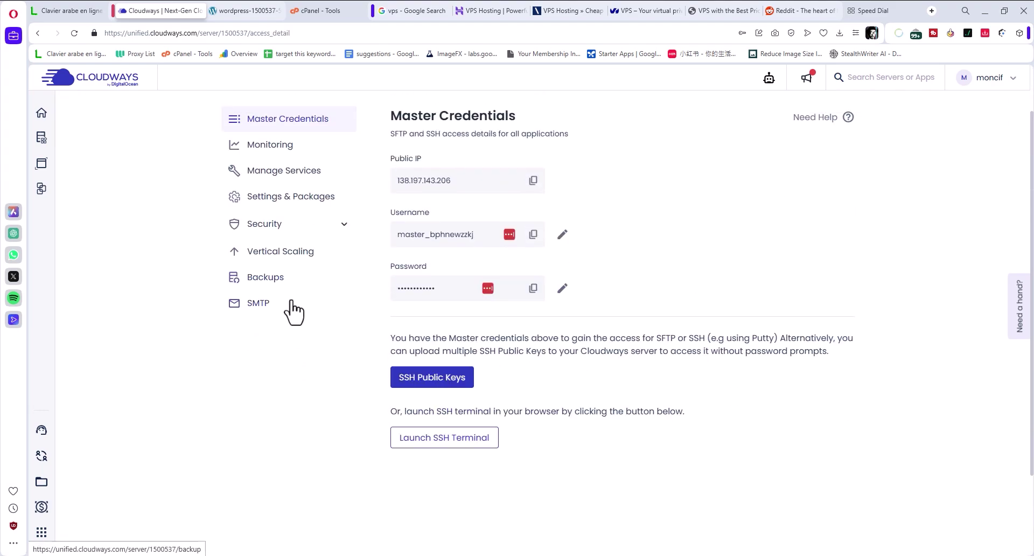
mouse_move(44, 159)
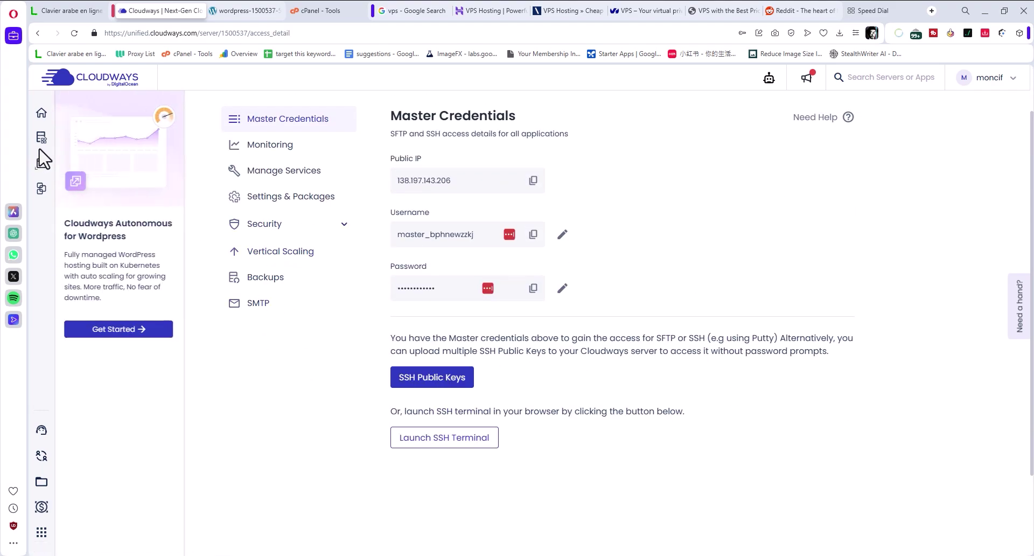
Open the full list of Cloudways Partner Hub add-ons and review them, including the Cloudflare description.
left_click(43, 193)
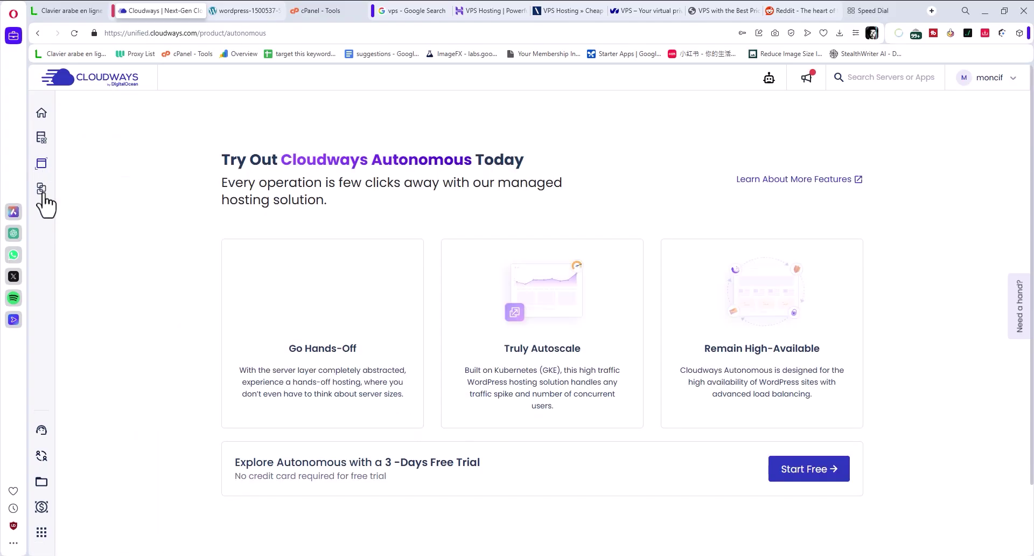
mouse_move(42, 199)
left_click(149, 349)
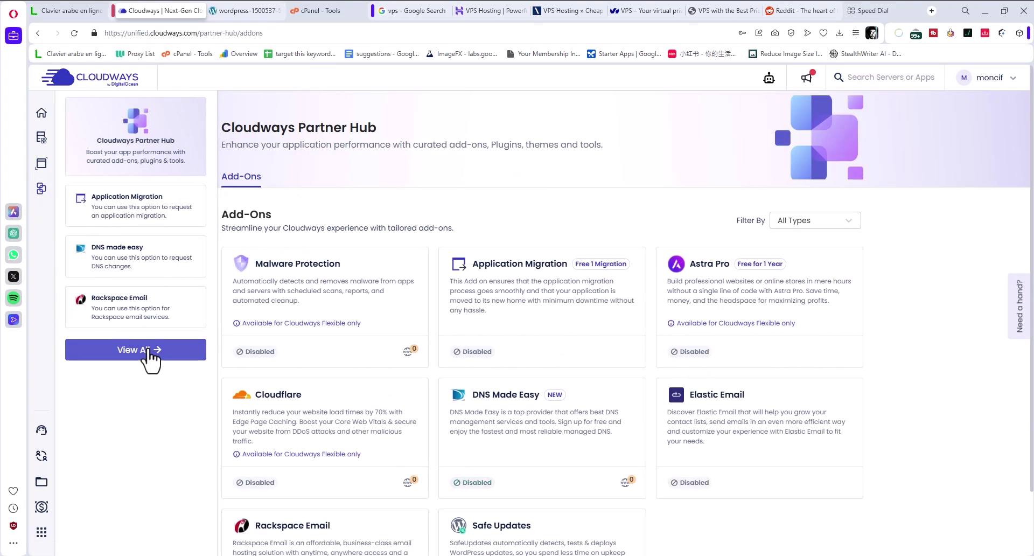
scroll(369, 317, "down", 2)
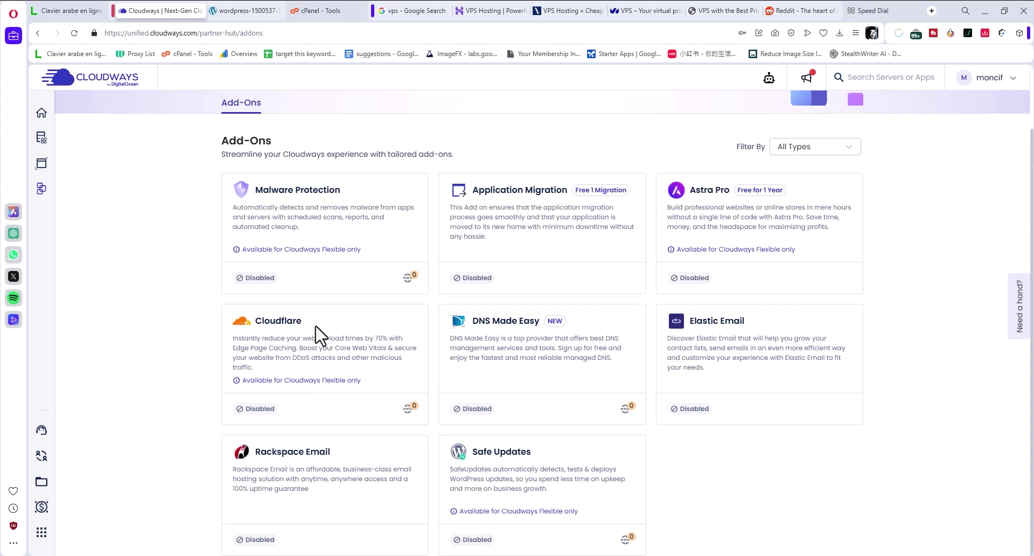
left_click_drag(327, 337, 233, 338)
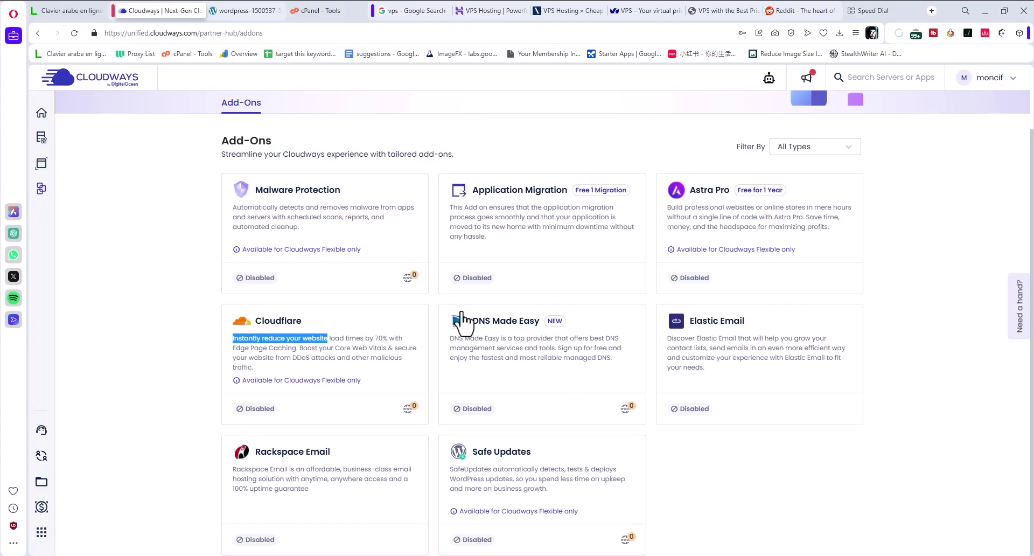
Open My Applications and start adding a new application on the server named Your Server.
mouse_move(42, 146)
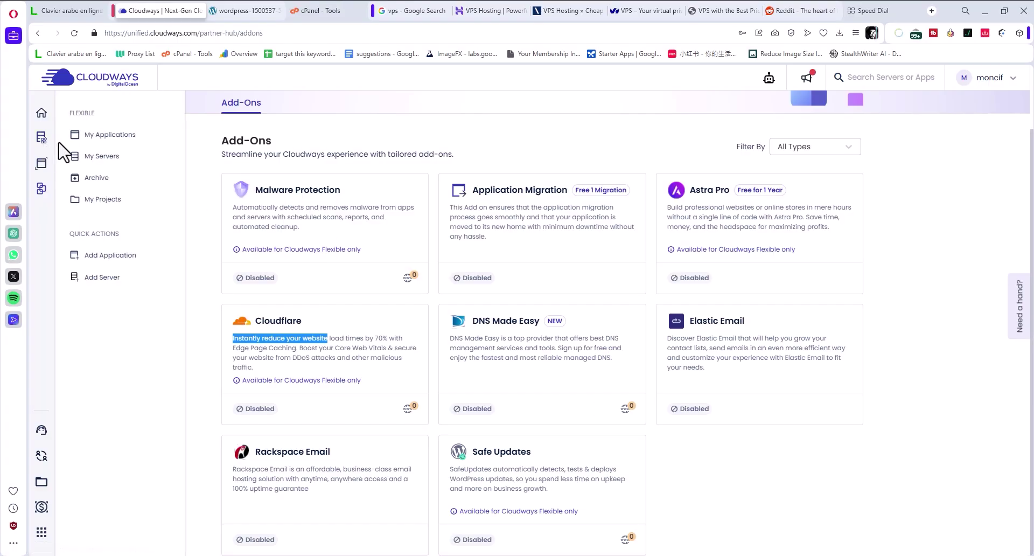
left_click(110, 141)
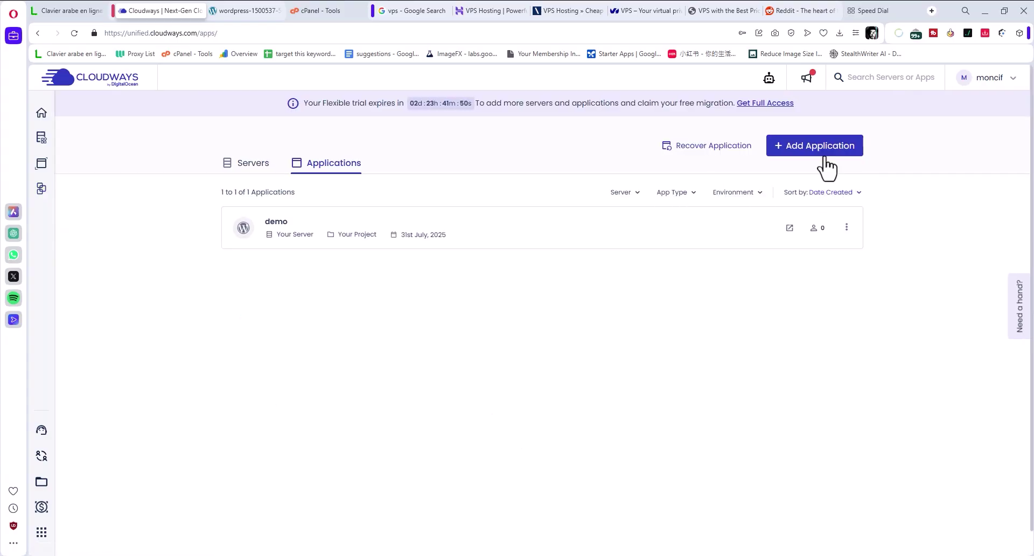
left_click(823, 157)
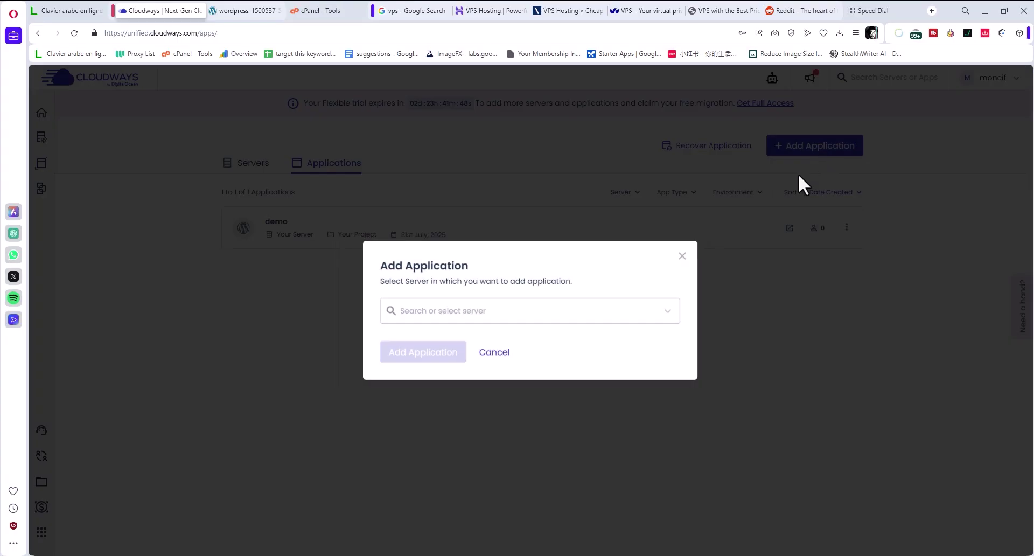
left_click(591, 311)
left_click(421, 359)
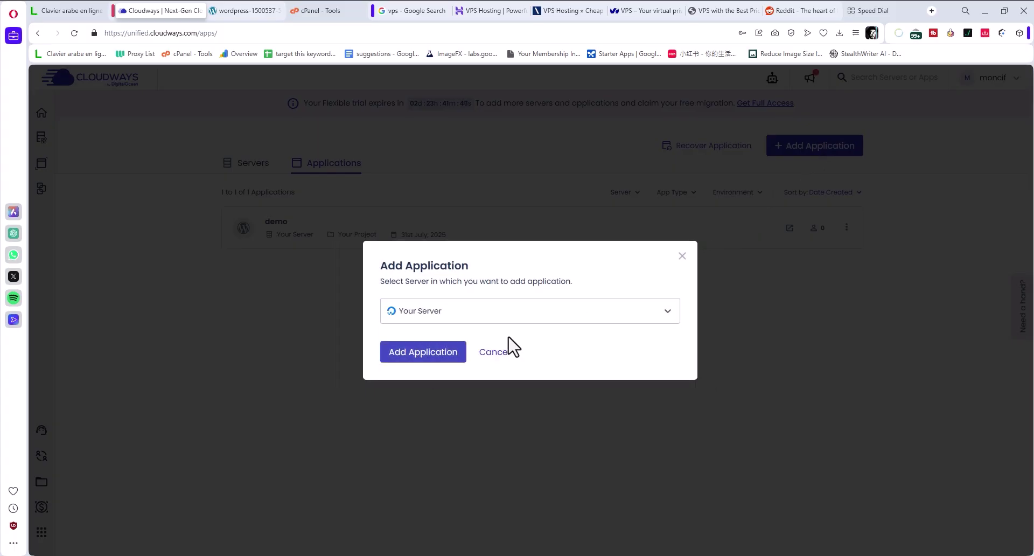
left_click(426, 359)
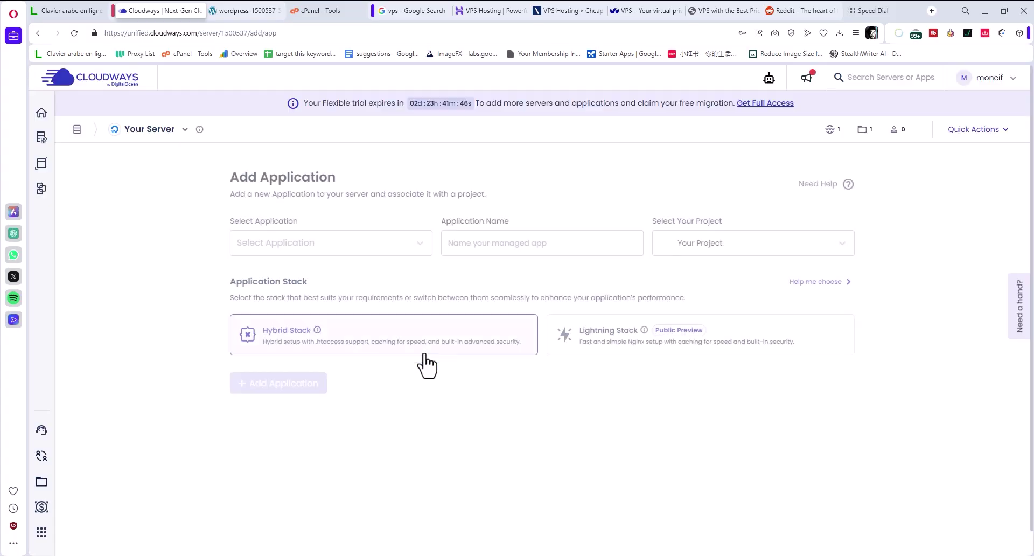
Review the application types available for the new application, from WordPress through Magento, without choosing one.
left_click(364, 247)
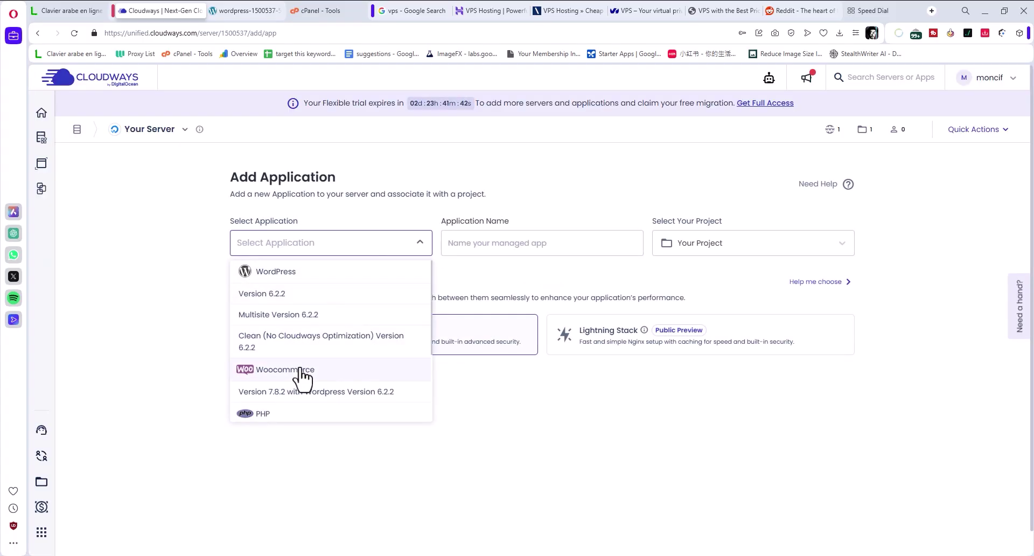
scroll(323, 356, "down", 2)
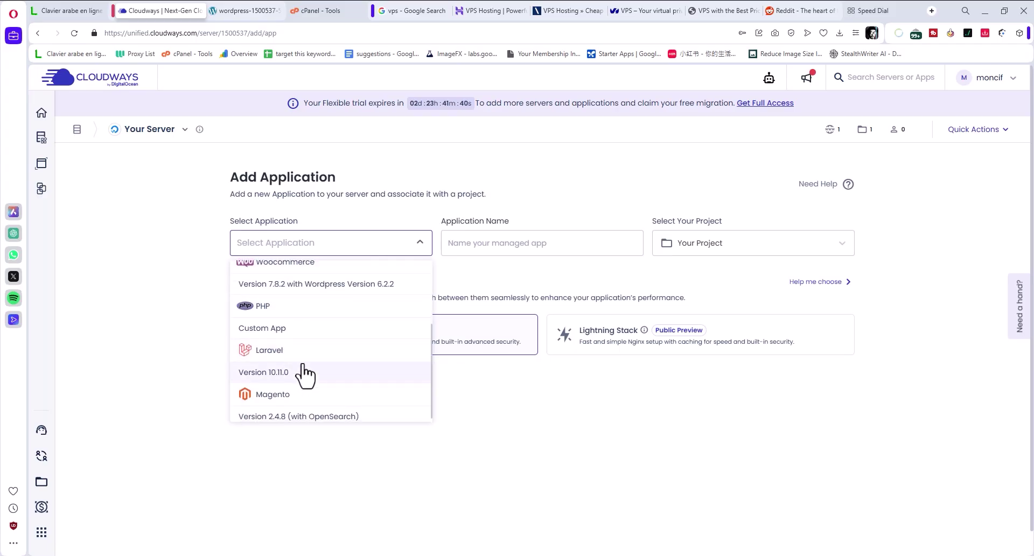
scroll(304, 393, "down", 1)
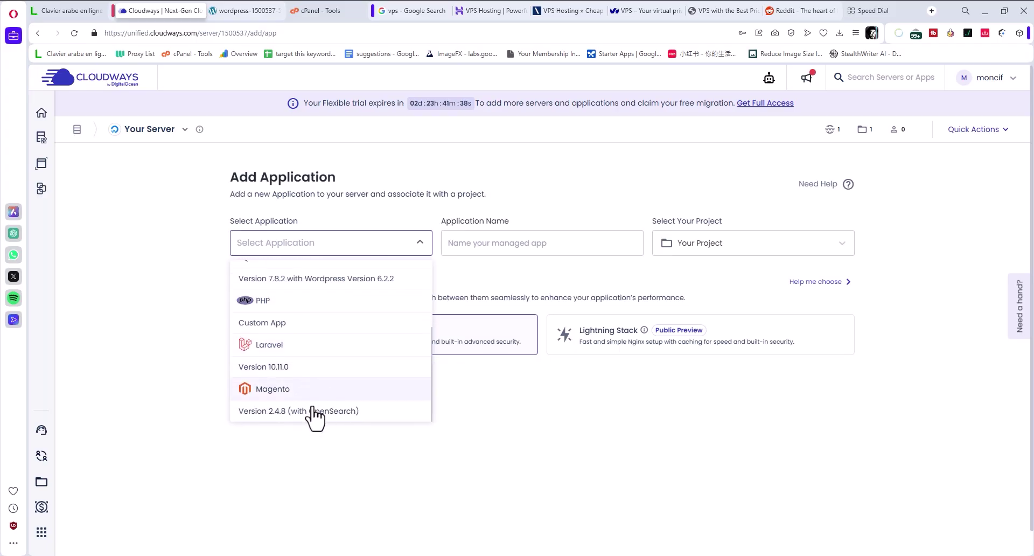
left_click(519, 423)
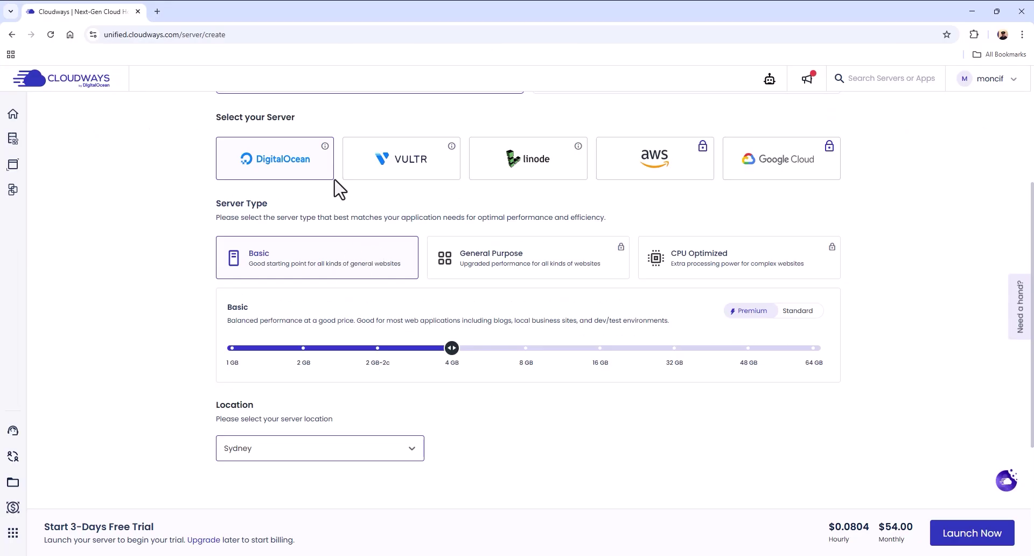
Lower the Basic DigitalOcean server size to 1 GB on the server creation page.
scroll(340, 189, "up", 2)
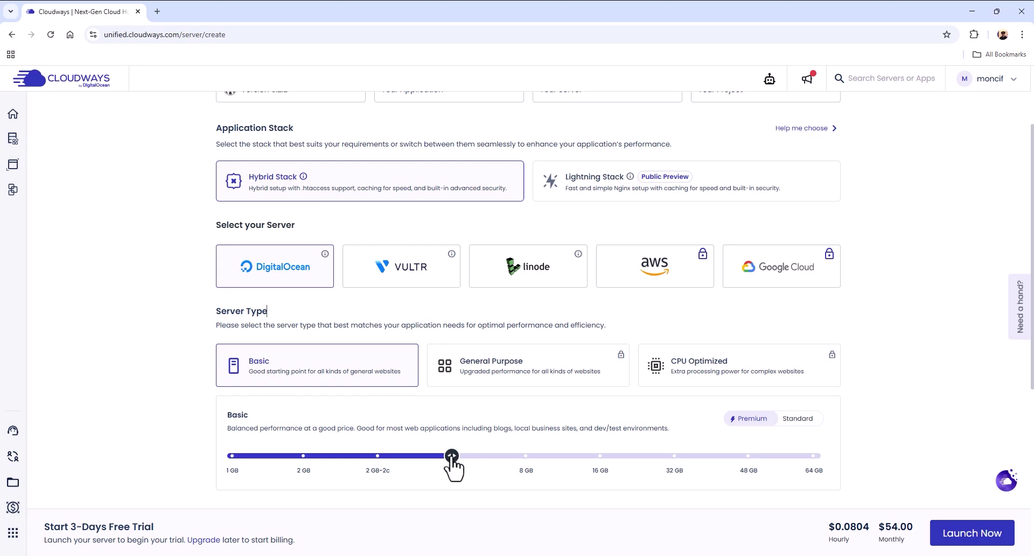
left_click_drag(452, 459, 241, 476)
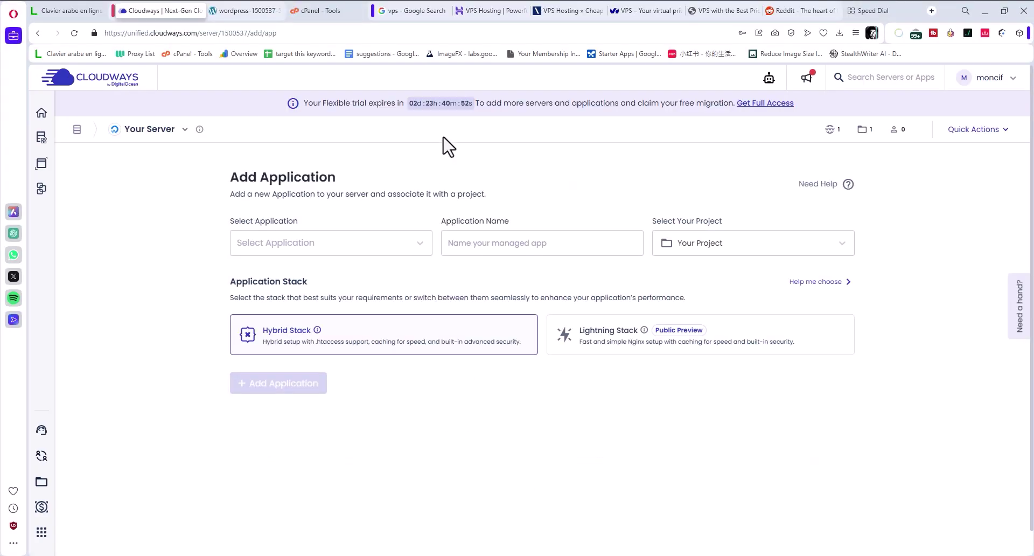
Check the time left on the Flexible trial, and review the Cloudways home dashboard down to its applications and Resource Center.
left_click_drag(474, 106, 405, 109)
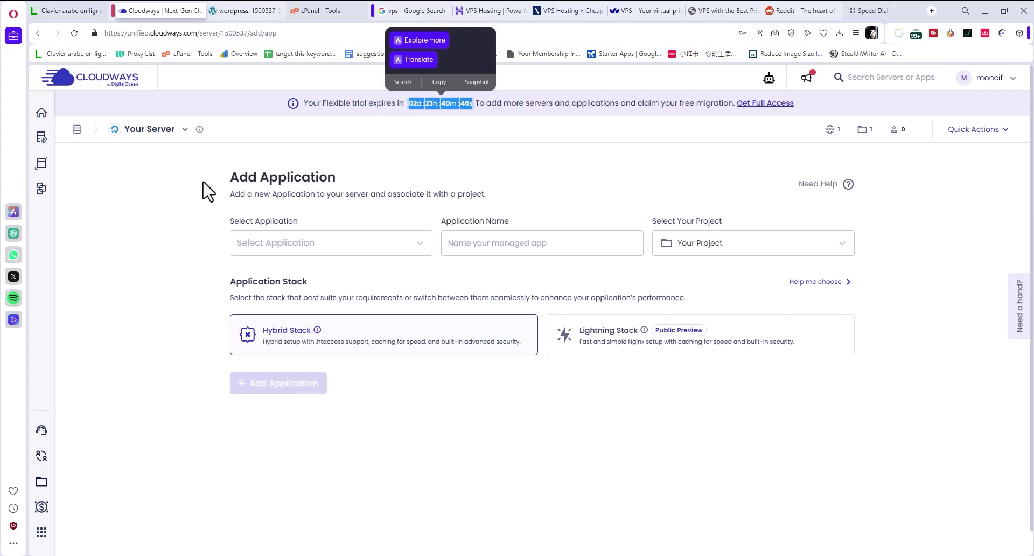
left_click(408, 169)
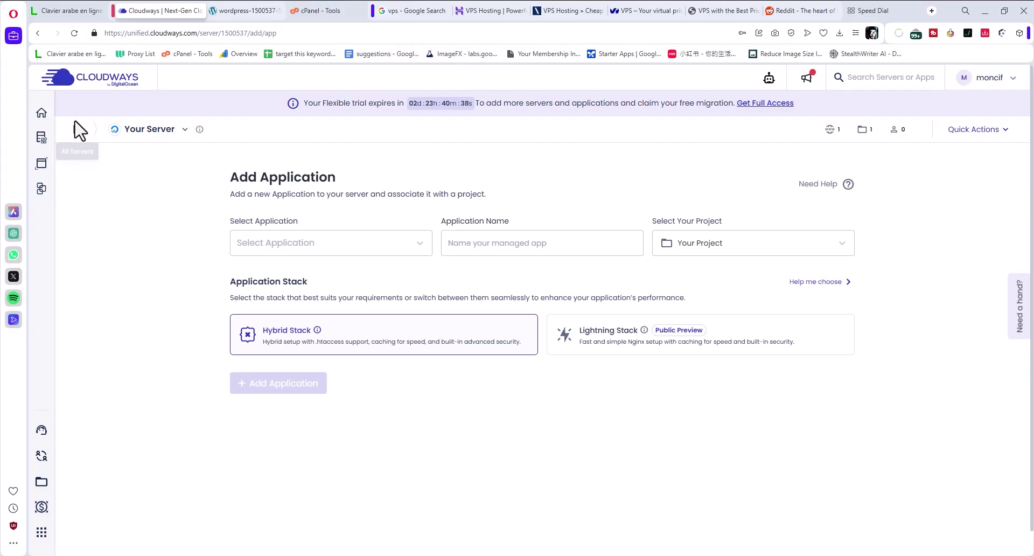
left_click(41, 112)
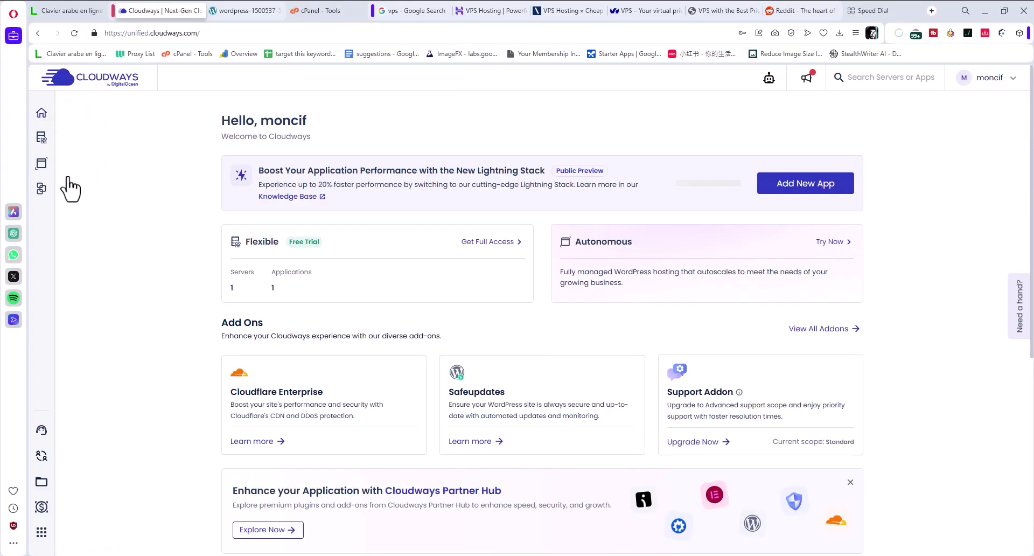
scroll(813, 280, "down", 6)
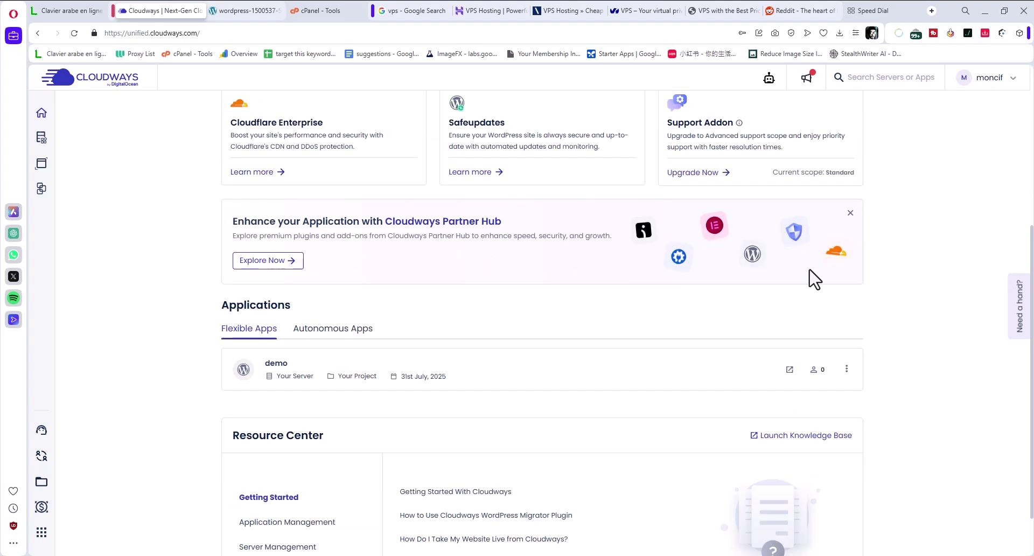